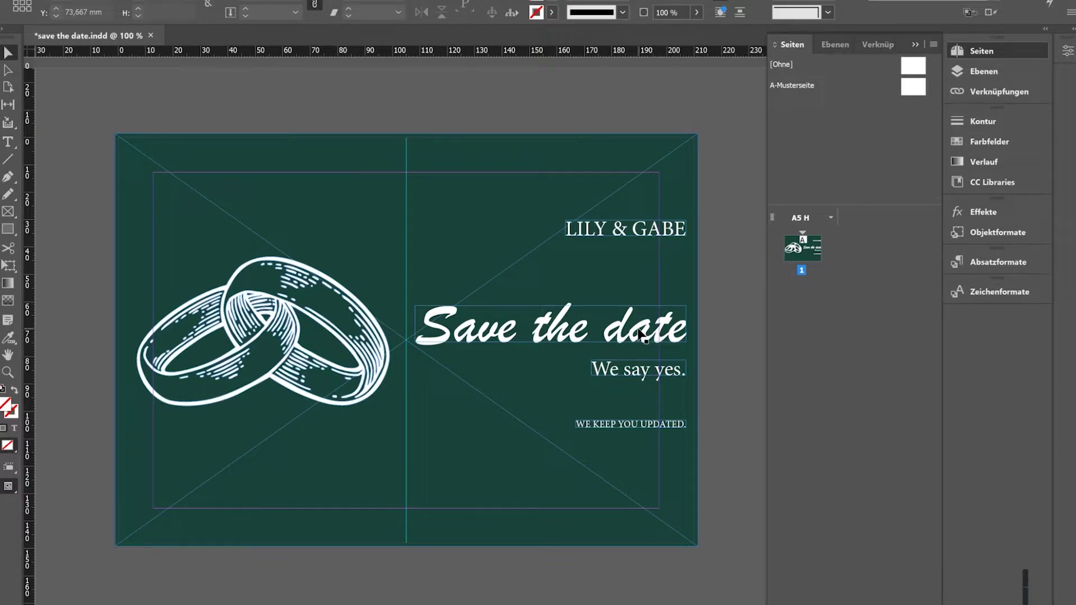
# Step: Inspect the four text frames on the card and check the fill colour of the first name in the couple's names line
pyautogui.click(617, 241)
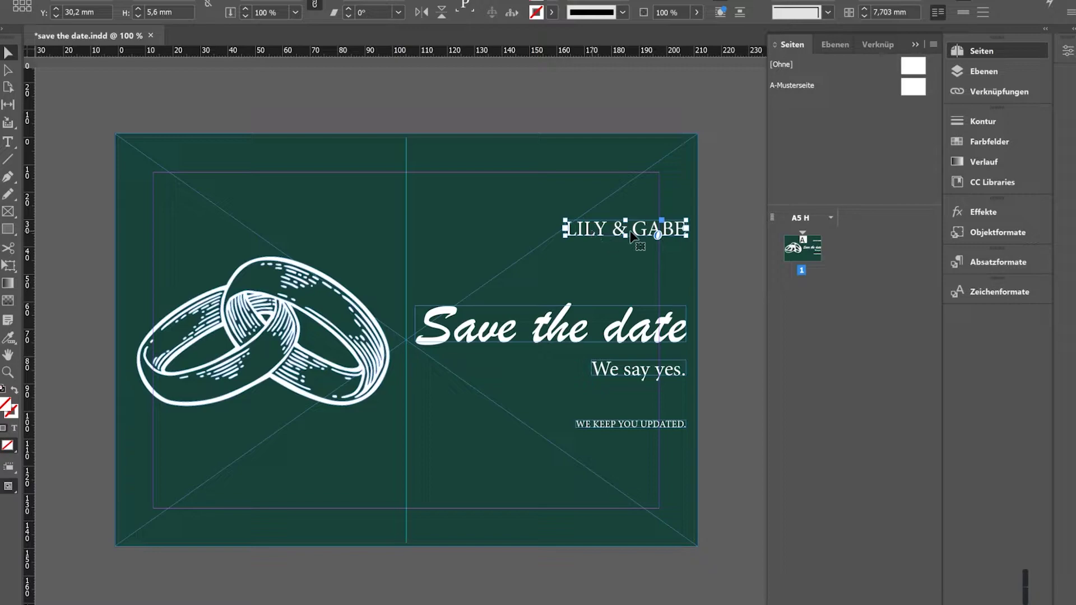
pyautogui.click(632, 326)
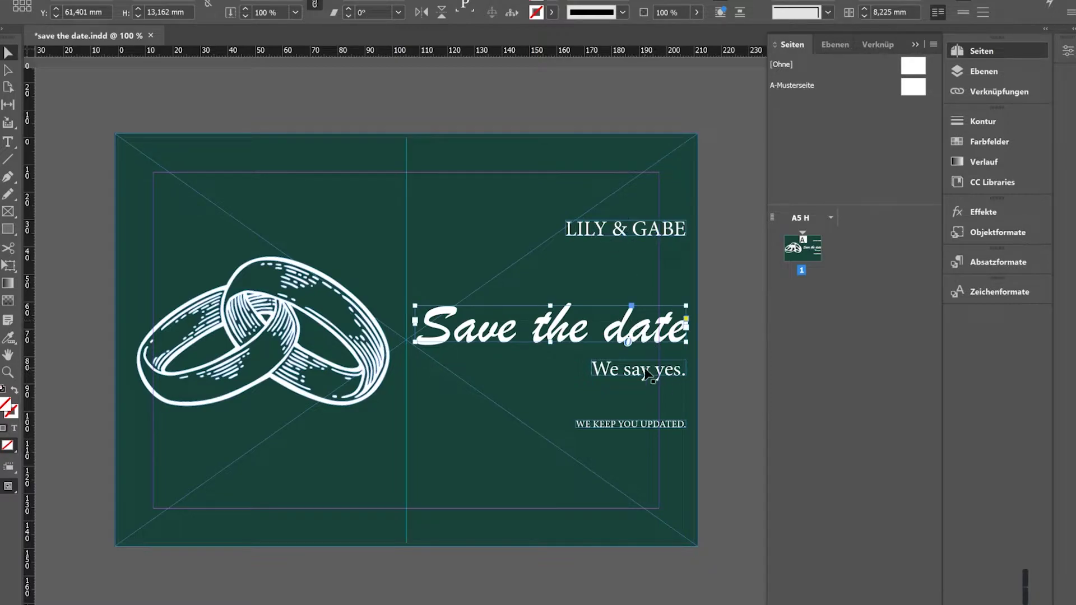
pyautogui.click(661, 374)
pyautogui.click(653, 425)
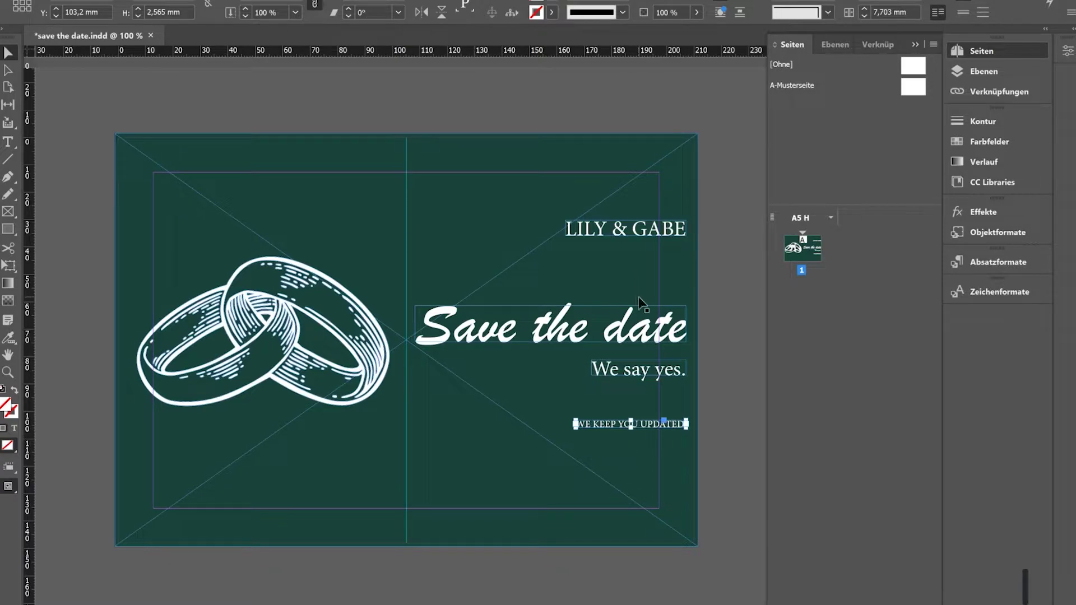
pyautogui.doubleClick(588, 229)
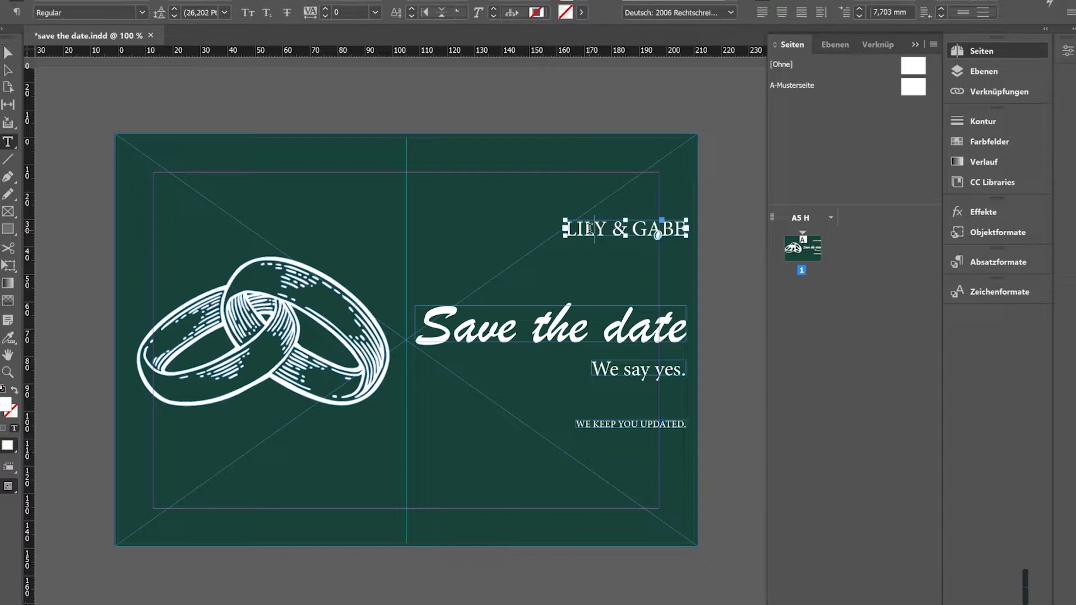
pyautogui.doubleClick(589, 228)
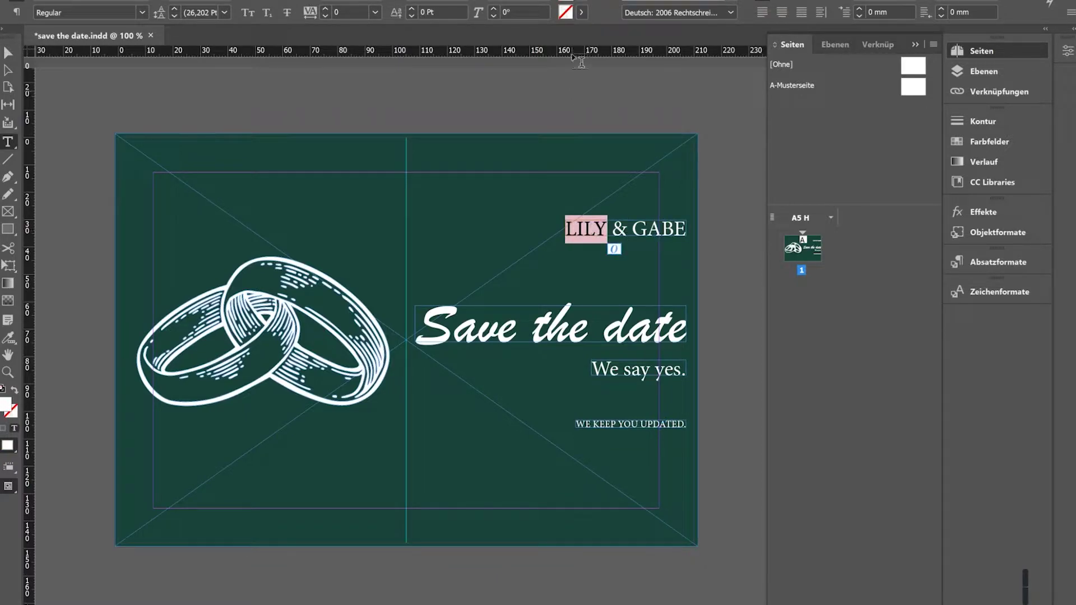
pyautogui.click(581, 4)
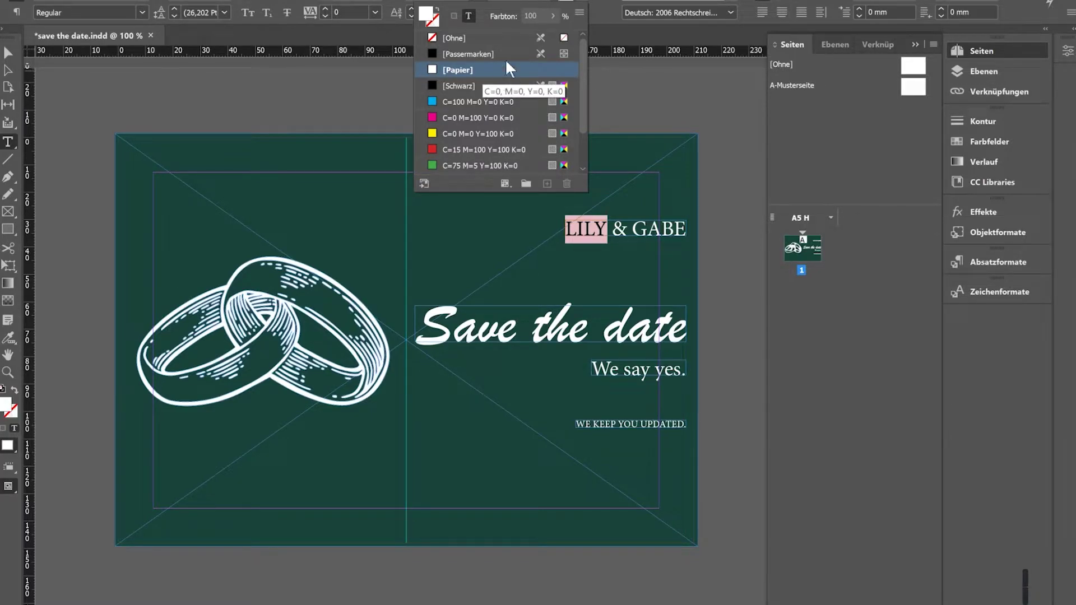
pyautogui.click(655, 201)
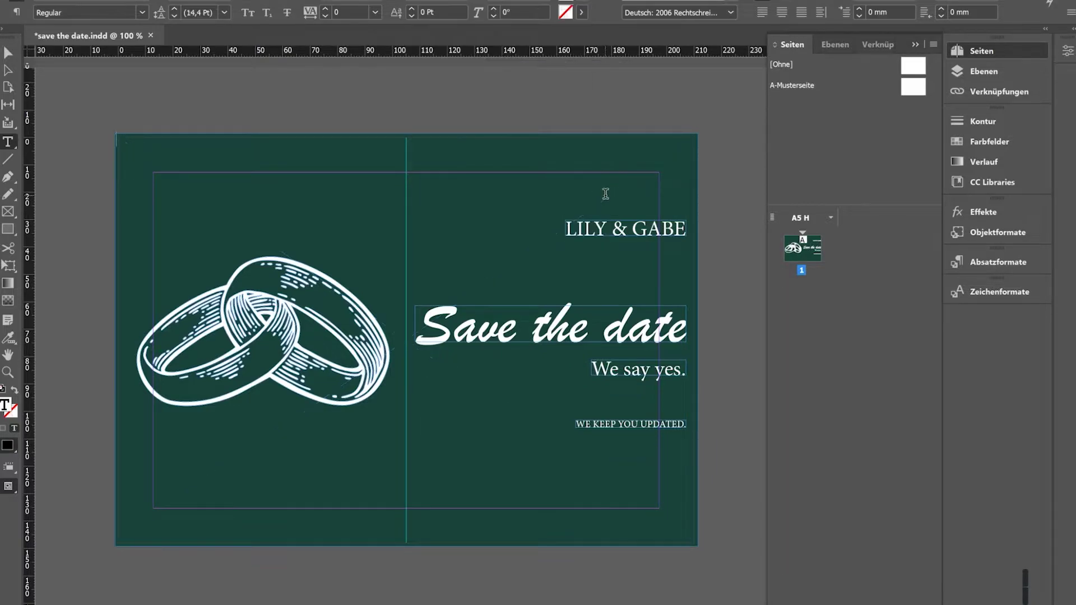
# Step: Move the wedding rings graphic slightly right and down, to a Y position of 44 mm
pyautogui.press('v')
pyautogui.click(275, 289)
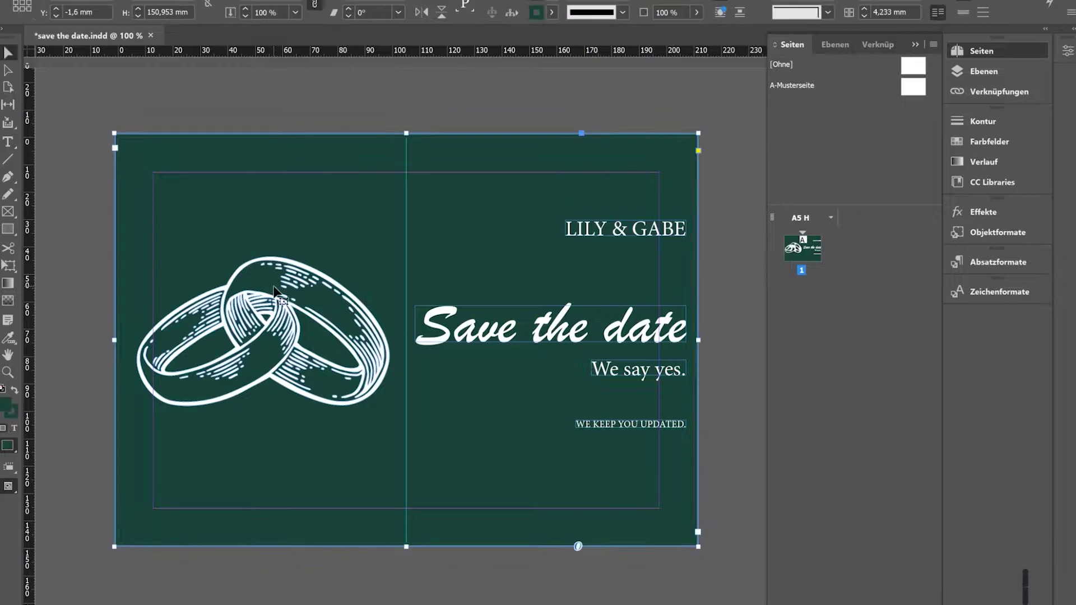
pyautogui.click(295, 304)
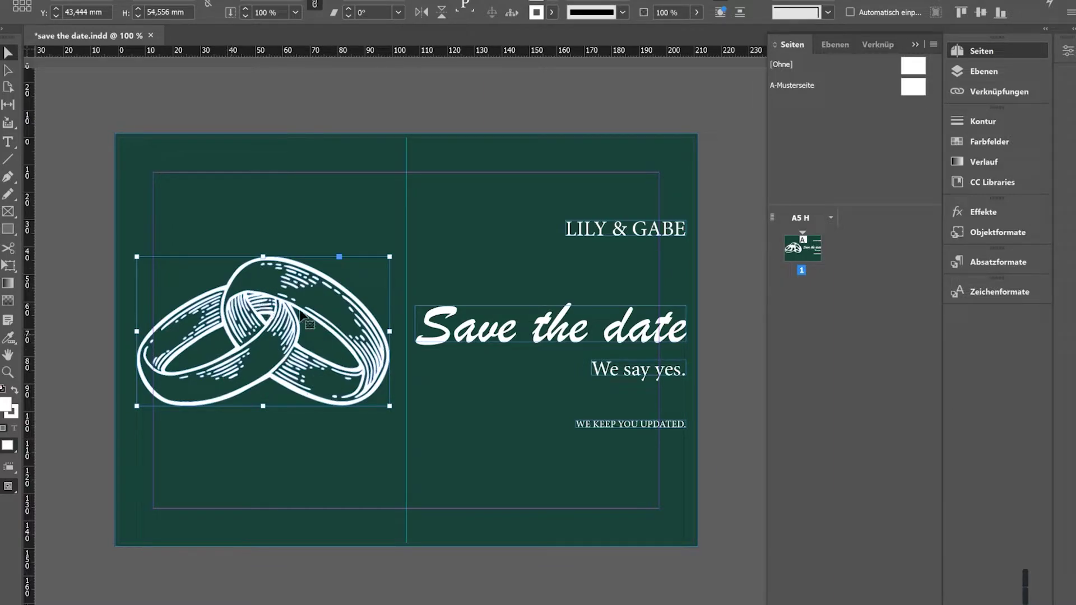
pyautogui.moveTo(298, 327); pyautogui.dragTo(302, 329)
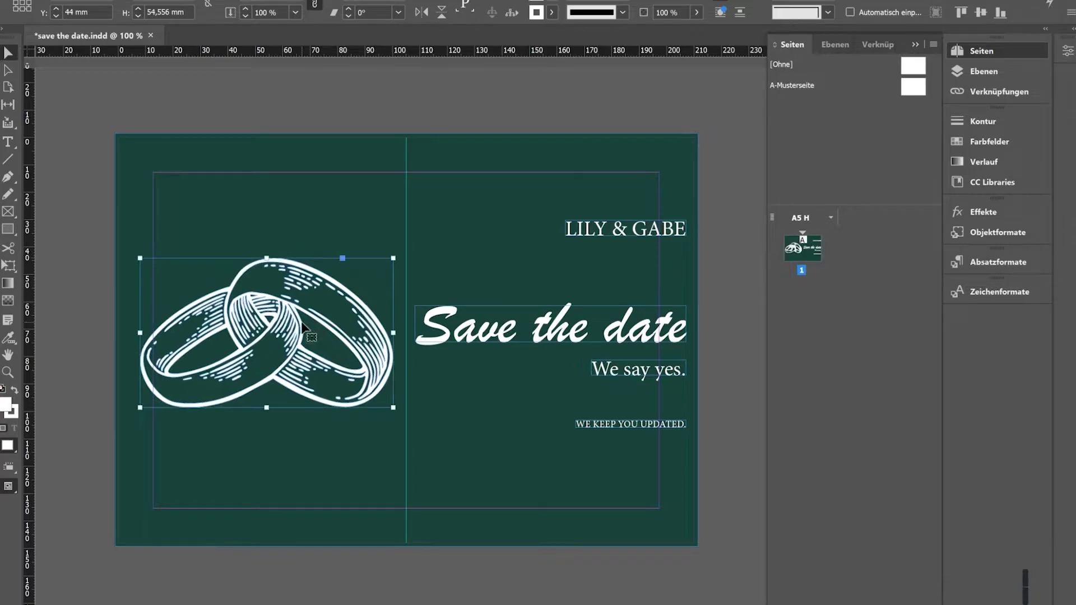
# Step: Reposition the green background rectangle over the page at a Y position of about -1.5 mm
pyautogui.click(301, 190)
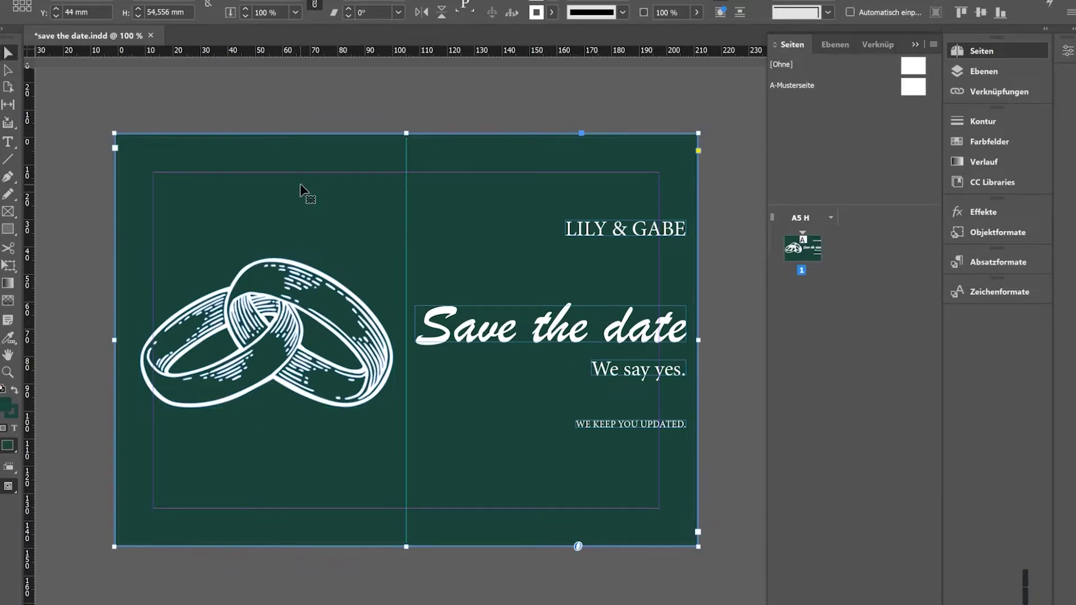
pyautogui.moveTo(300, 191); pyautogui.dragTo(338, 180)
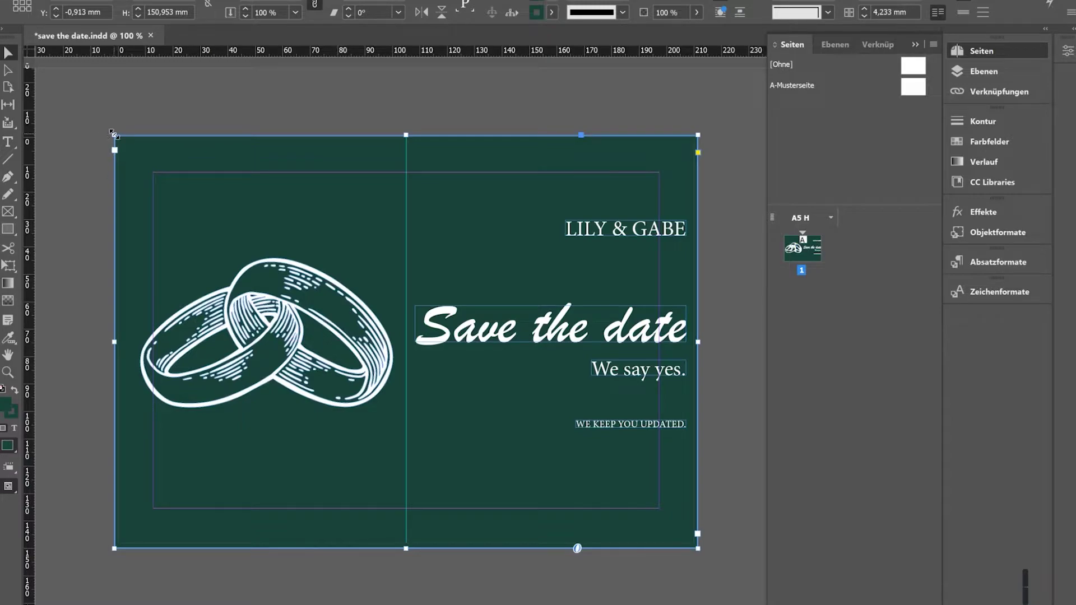
pyautogui.moveTo(158, 170)
pyautogui.mouseDown()
pyautogui.moveTo(178, 175)
pyautogui.moveTo(136, 161)
pyautogui.moveTo(168, 154)
pyautogui.mouseUp()
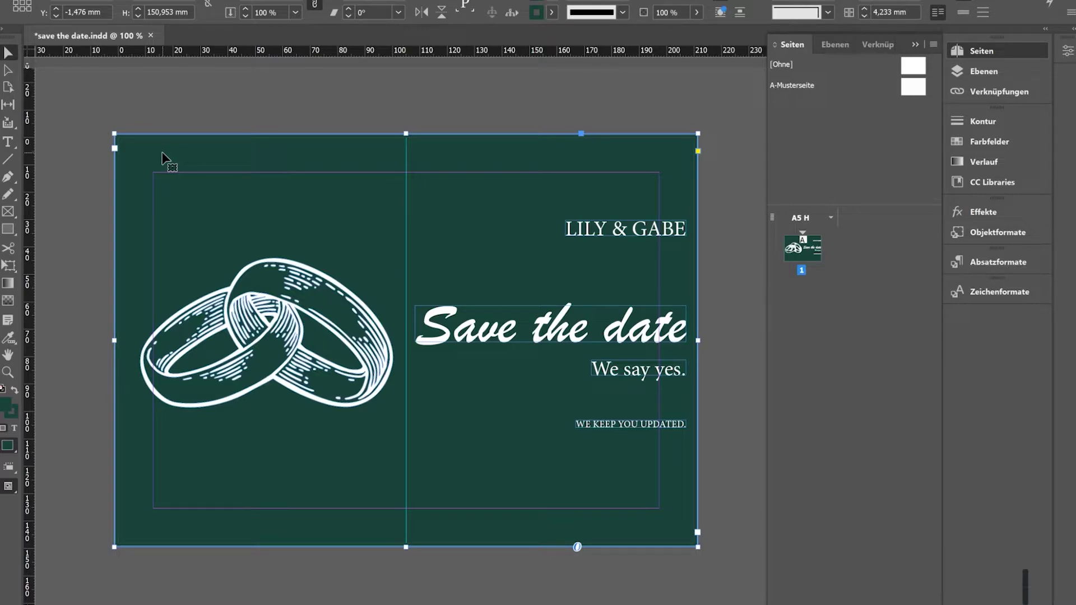
# Step: Review the cyan, magenta, yellow and black values of the green background's fill colour
pyautogui.doubleClick(7, 404)
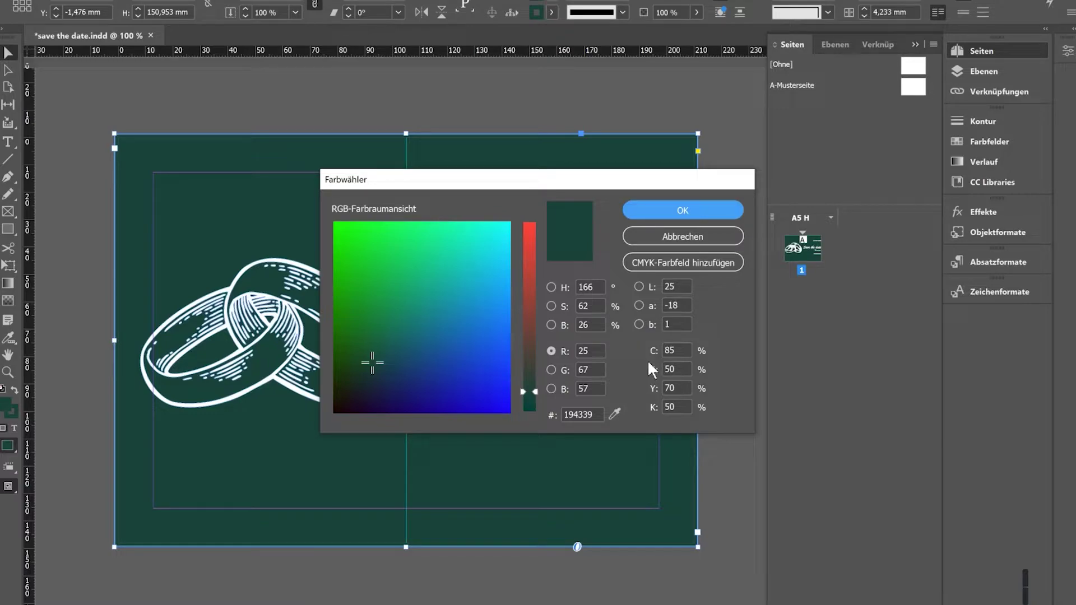
pyautogui.click(686, 351)
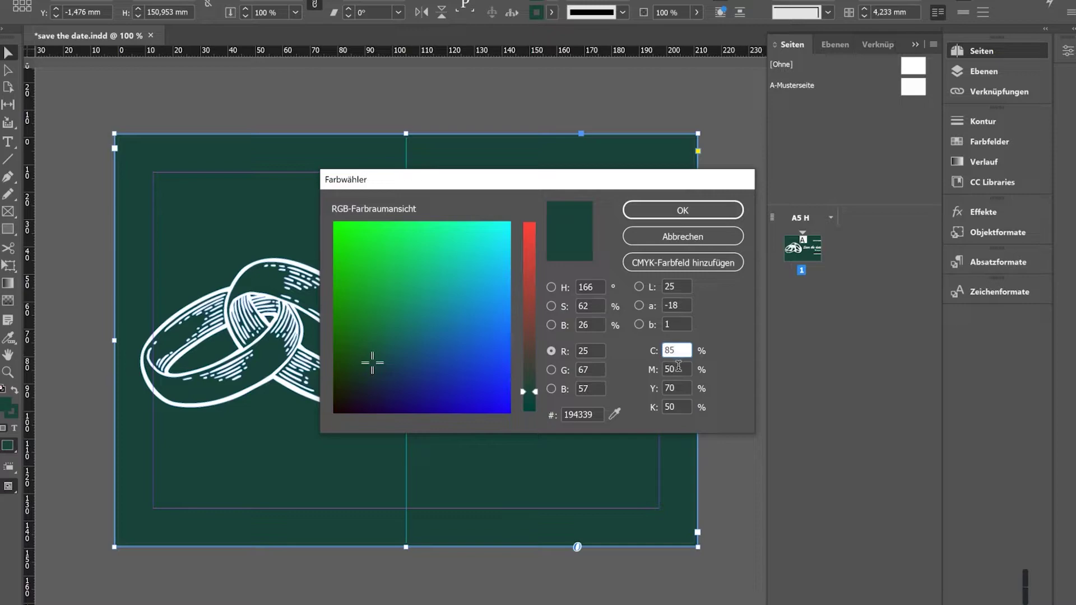
pyautogui.click(668, 408)
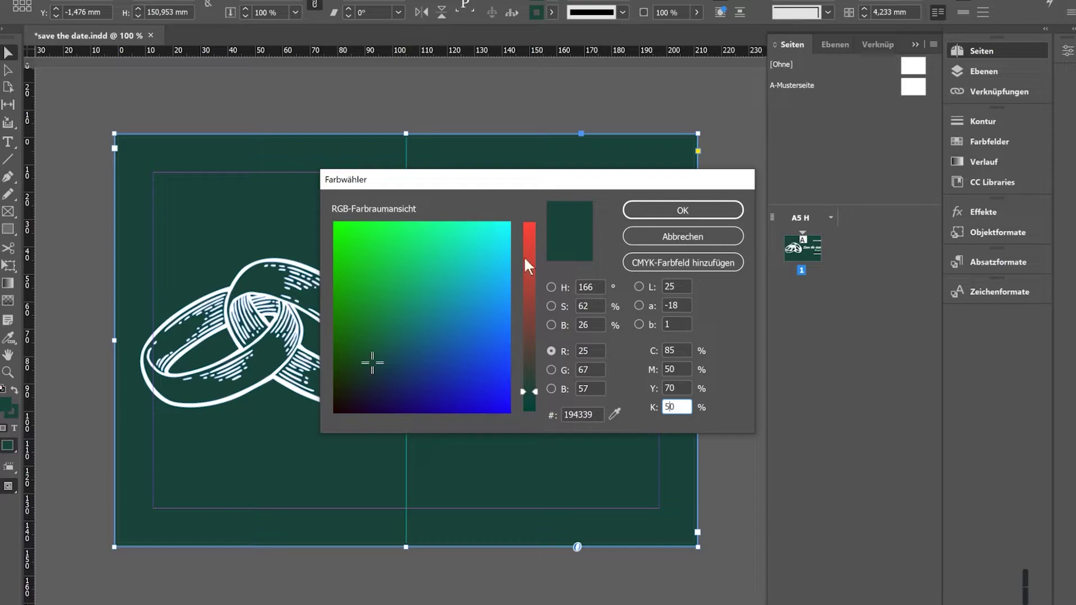
pyautogui.click(677, 351)
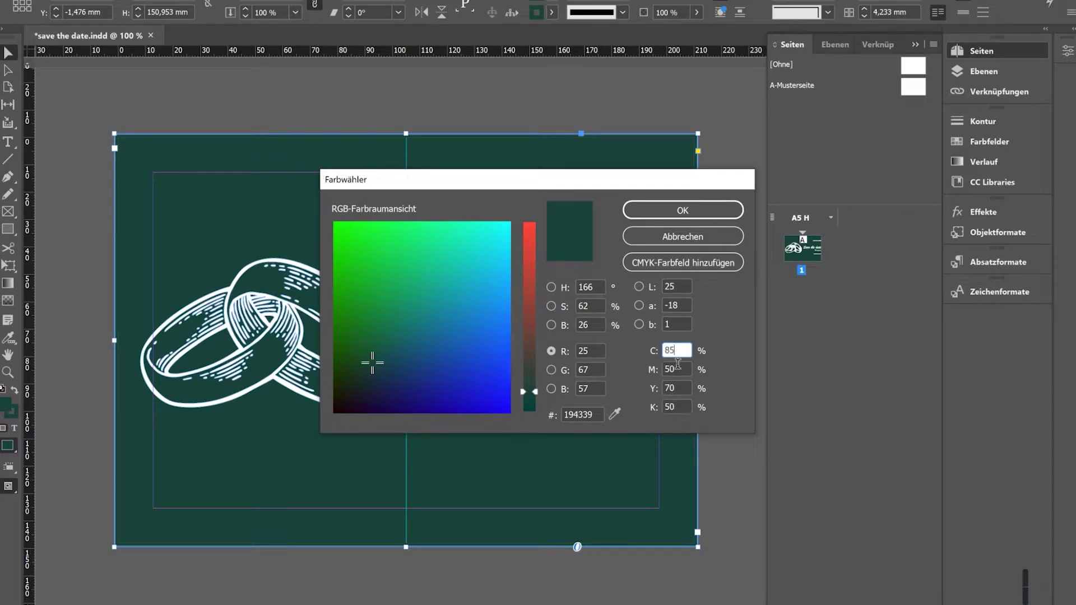
pyautogui.click(678, 370)
pyautogui.click(679, 388)
pyautogui.click(683, 408)
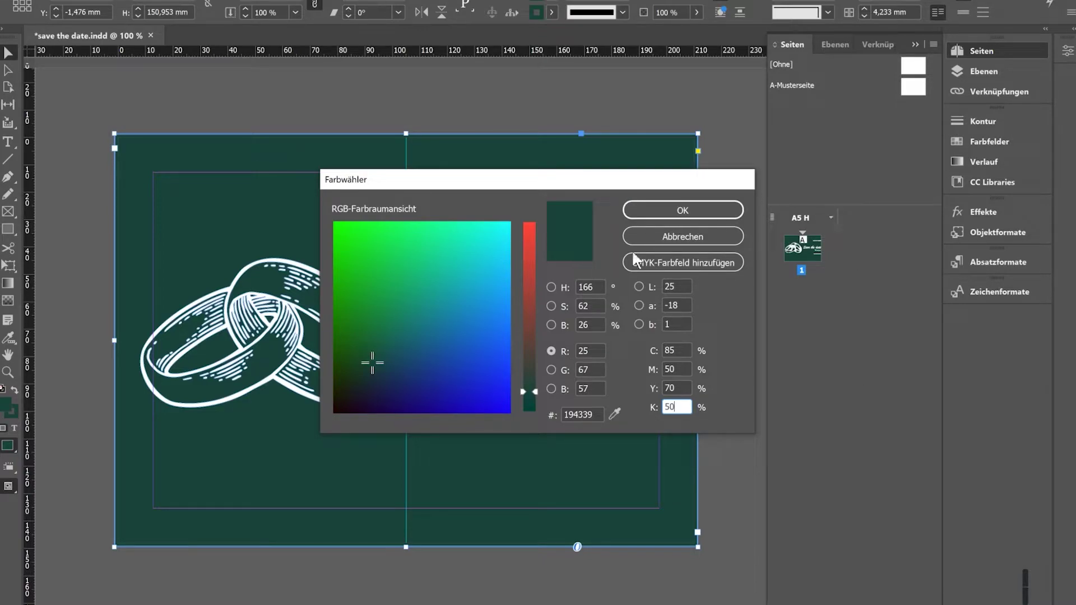
pyautogui.click(682, 211)
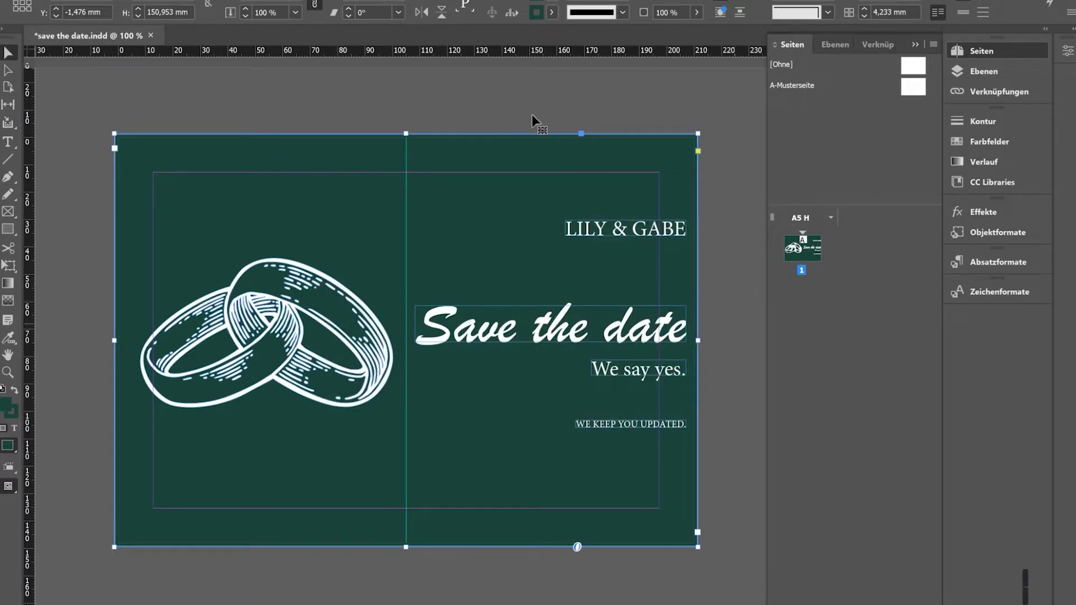
# Step: Start printing the document and open the driver's print settings for the VersaLink C8000W PS printer
pyautogui.click(68, 0)
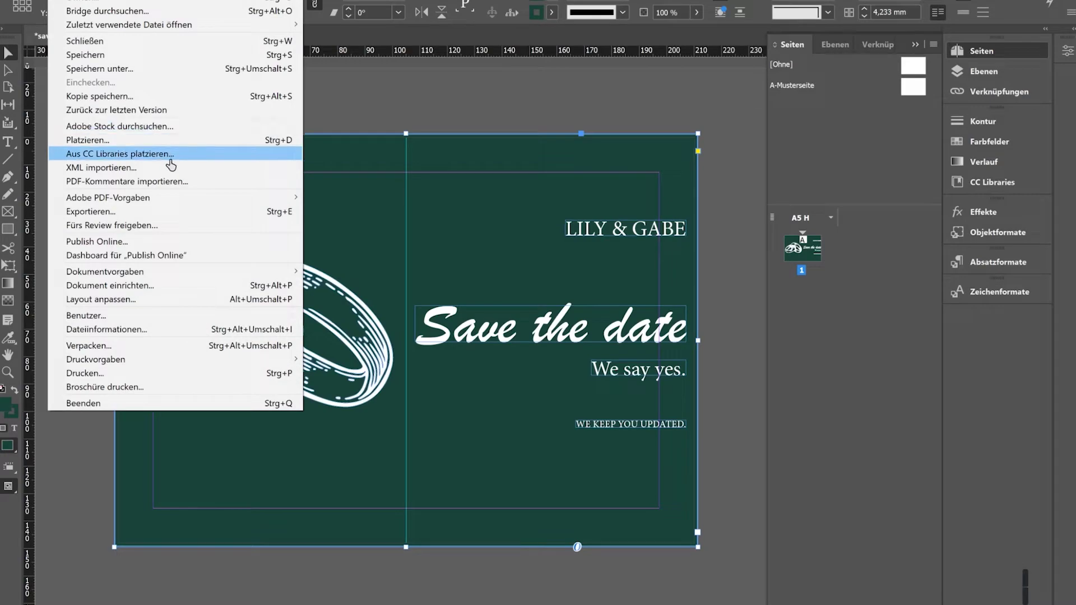
pyautogui.click(365, 86)
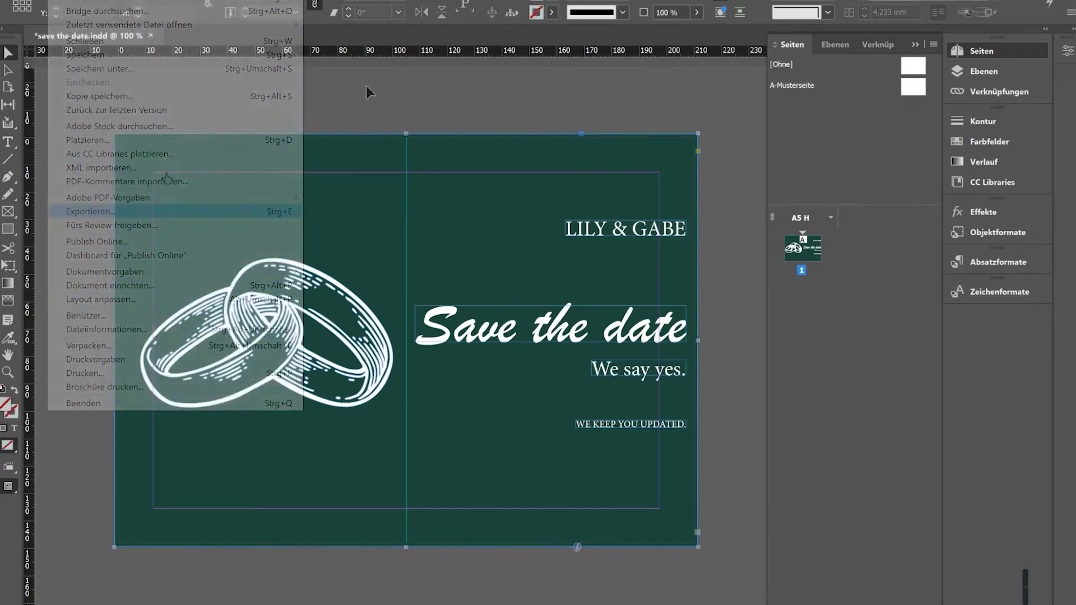
pyautogui.hotkey('ctrl', 'p')
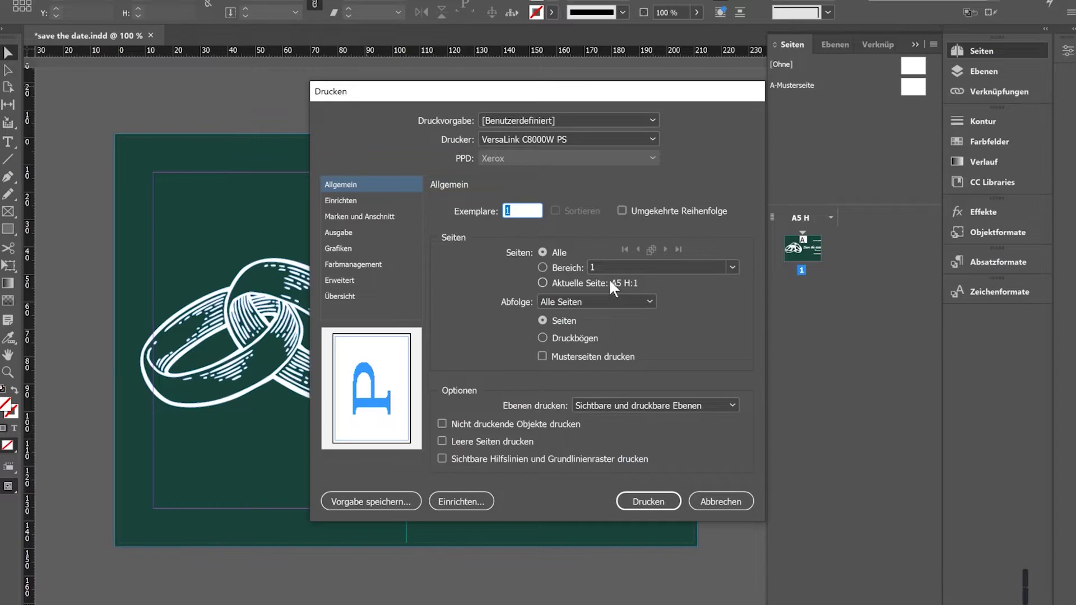
pyautogui.click(372, 202)
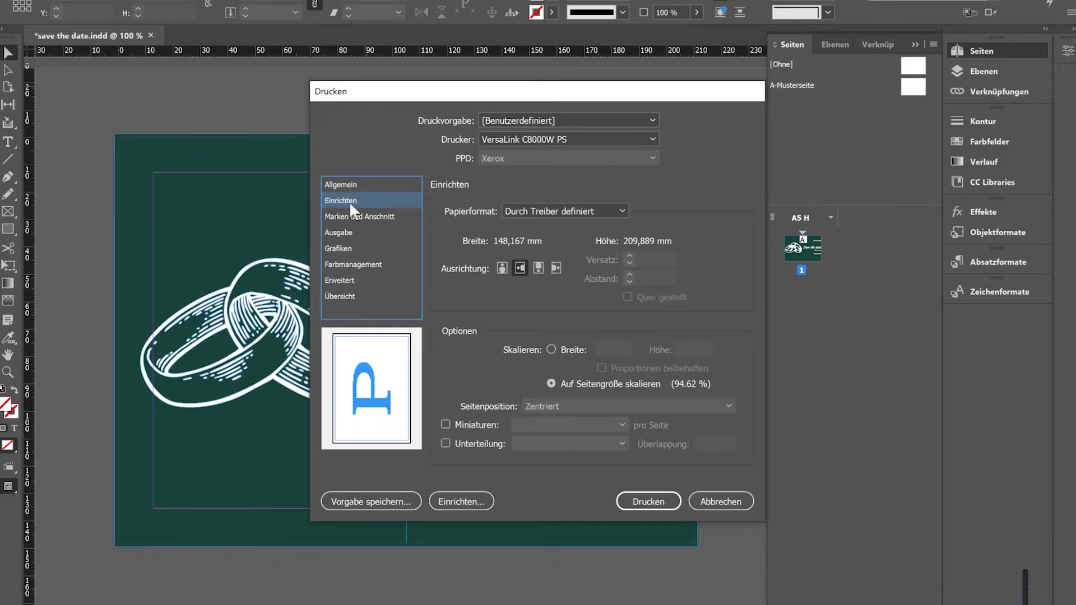
pyautogui.click(353, 185)
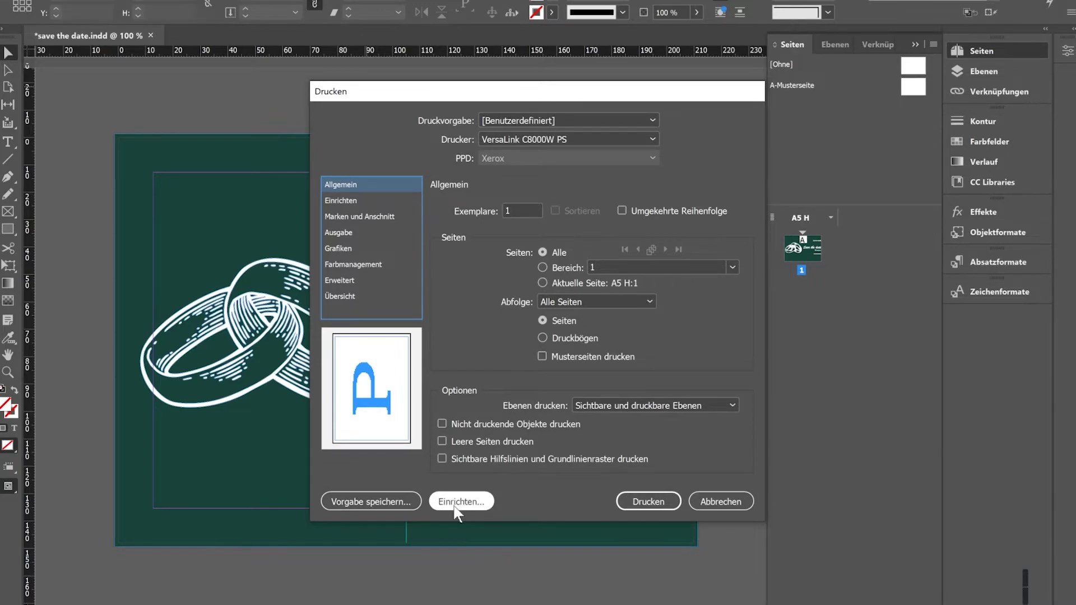
pyautogui.click(476, 502)
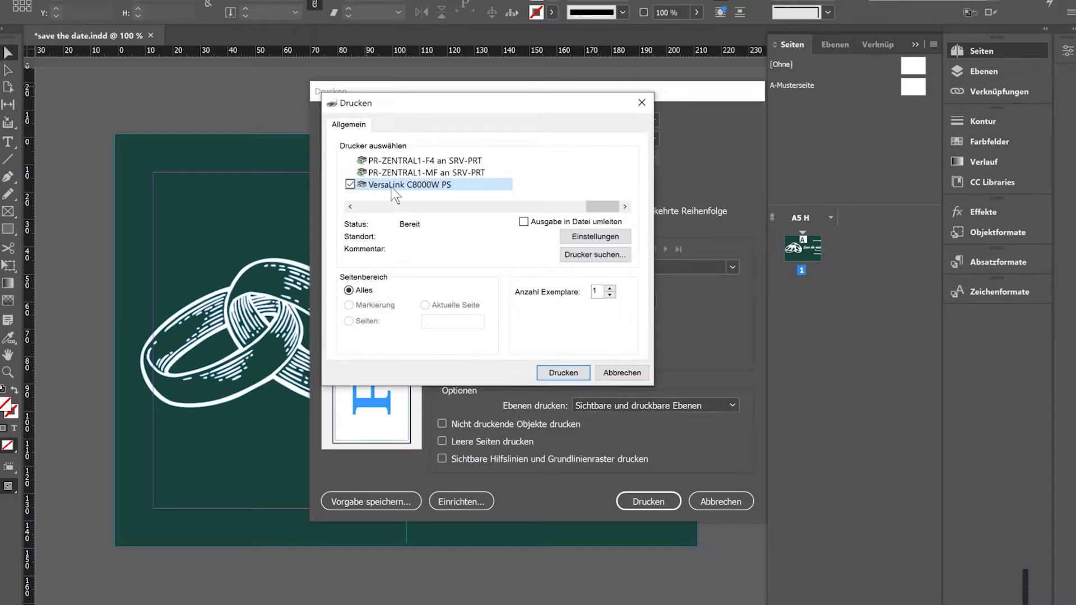
pyautogui.click(611, 237)
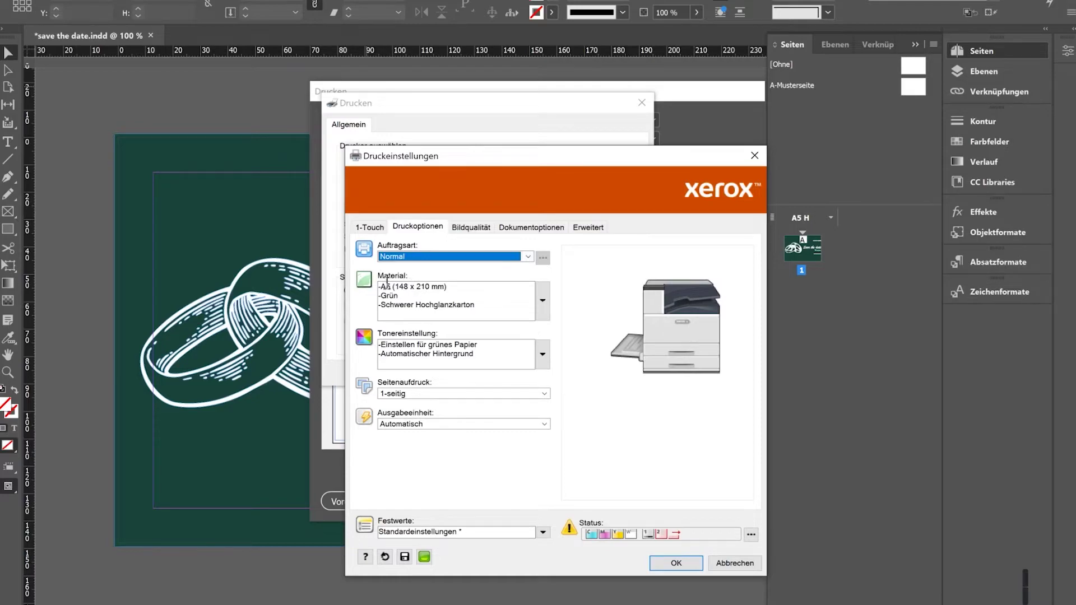
# Step: Set the print material's format to A5 (148 x 210 mm), using the option An neues Materialformat anpassen
pyautogui.click(543, 303)
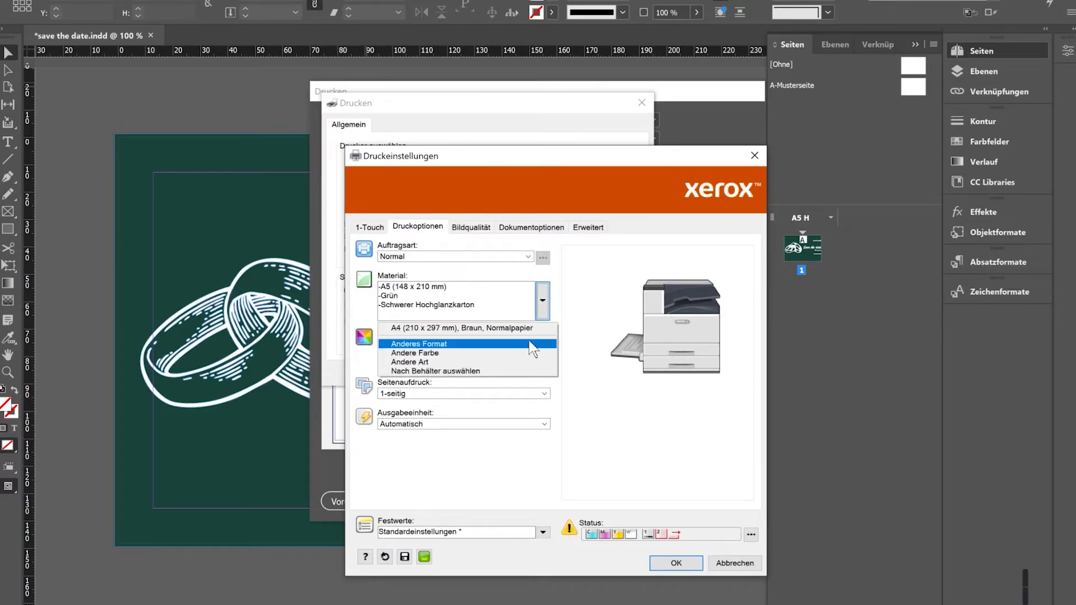
pyautogui.moveTo(533, 349)
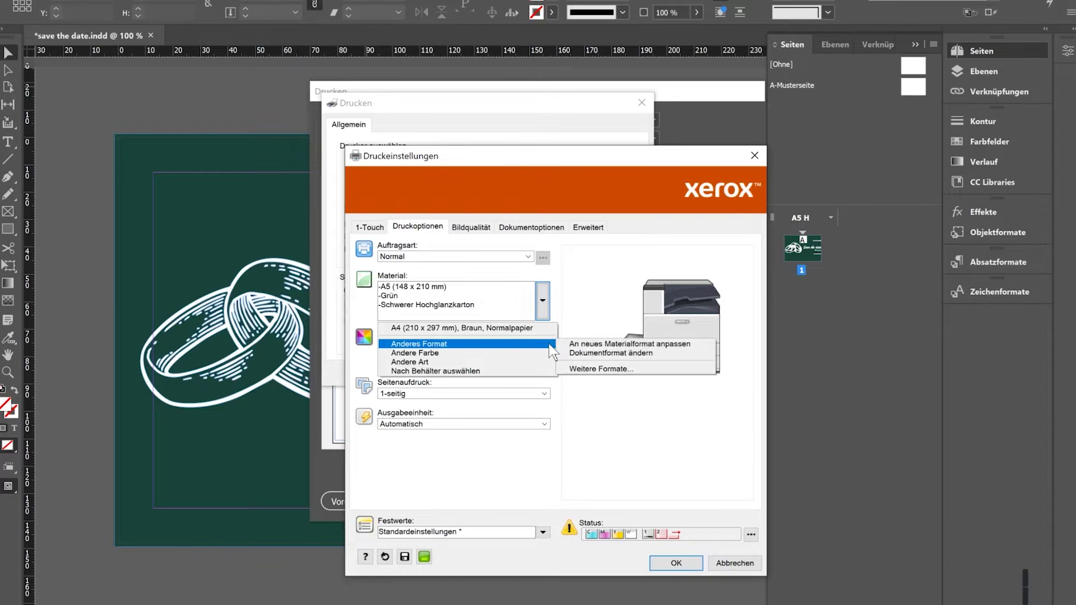
pyautogui.moveTo(655, 347)
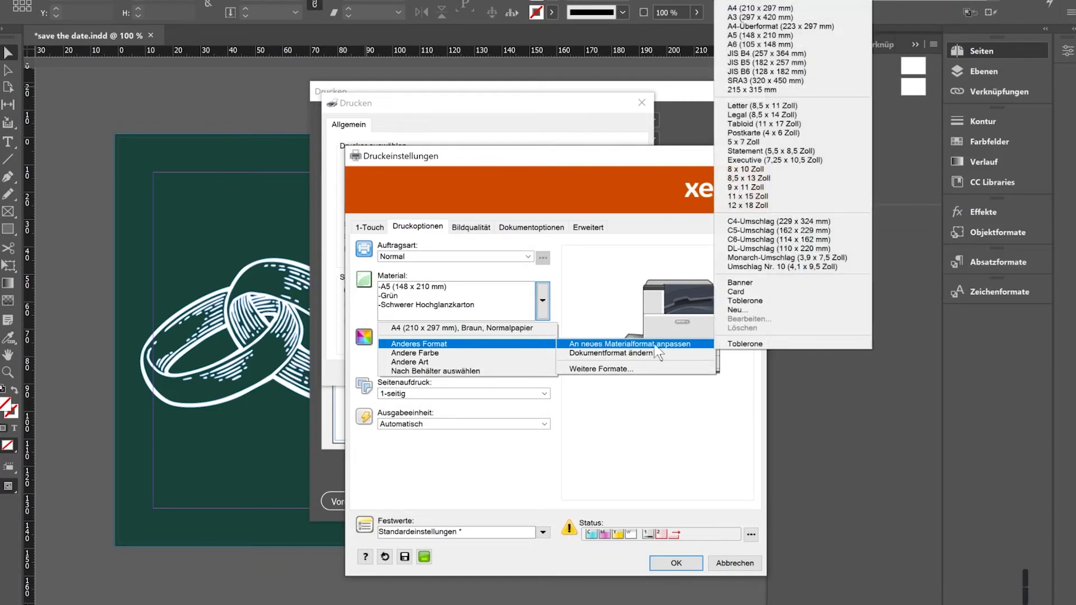
pyautogui.click(799, 35)
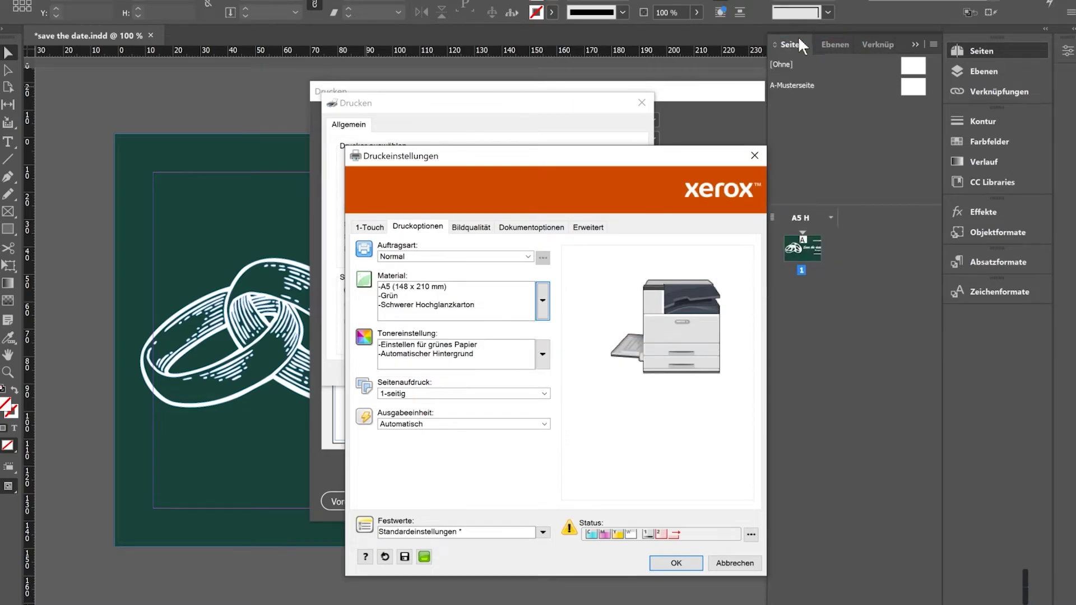
# Step: Set the print material's colour to Grün
pyautogui.click(543, 300)
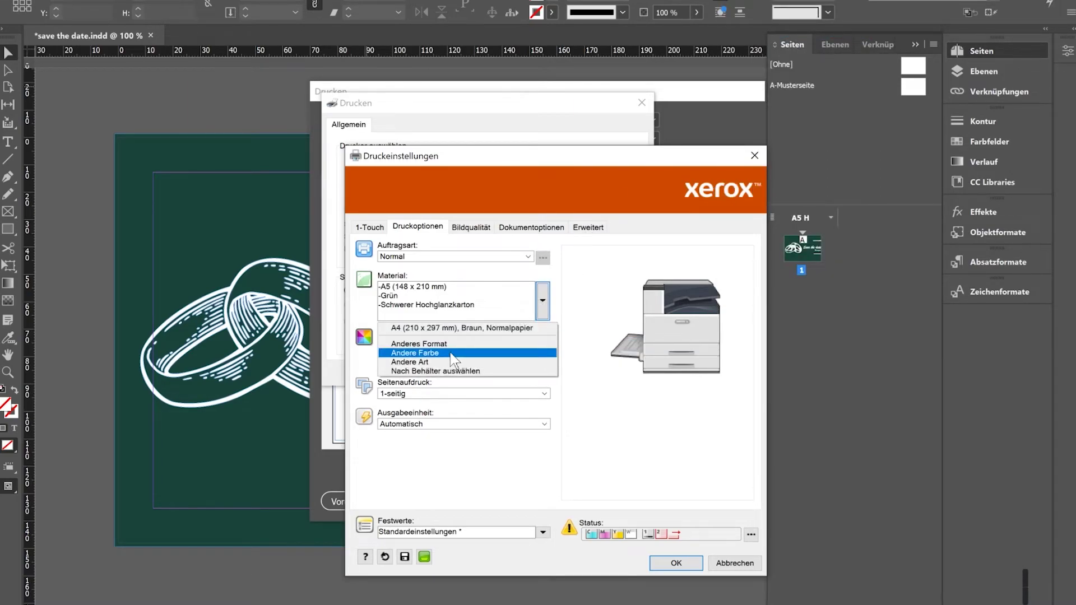
pyautogui.moveTo(454, 354)
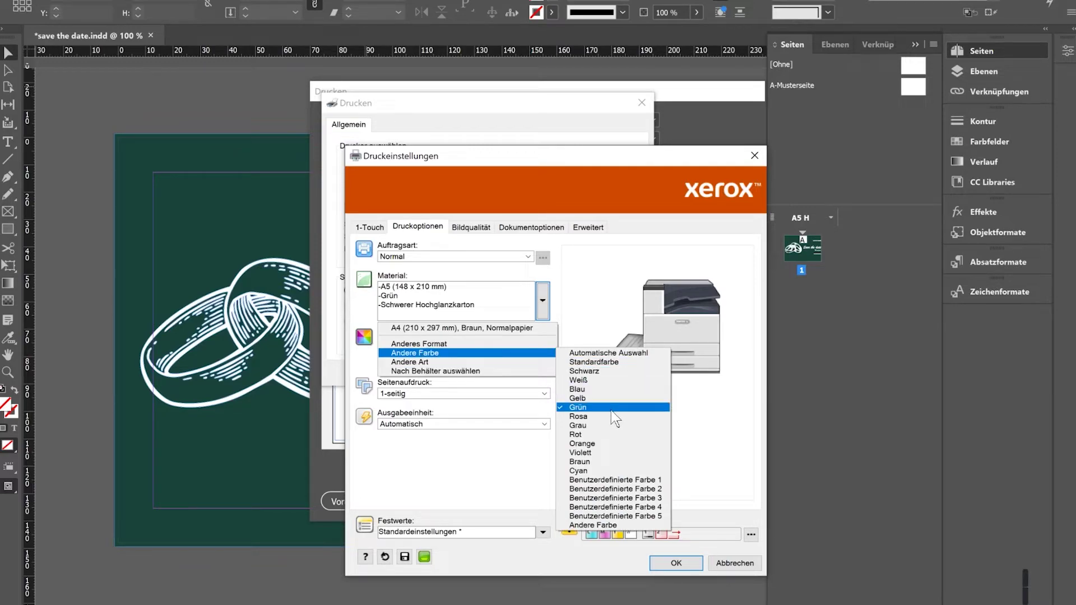
pyautogui.click(578, 408)
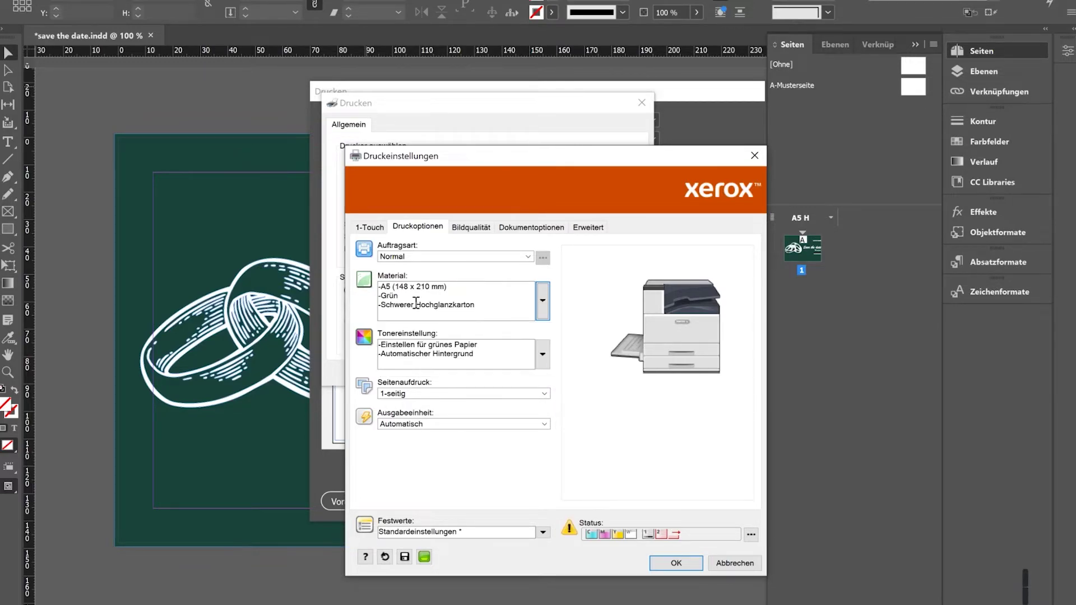
# Step: Set the print material's type to Karton and the toner setting to Einstellen für grünes Papier
pyautogui.click(543, 305)
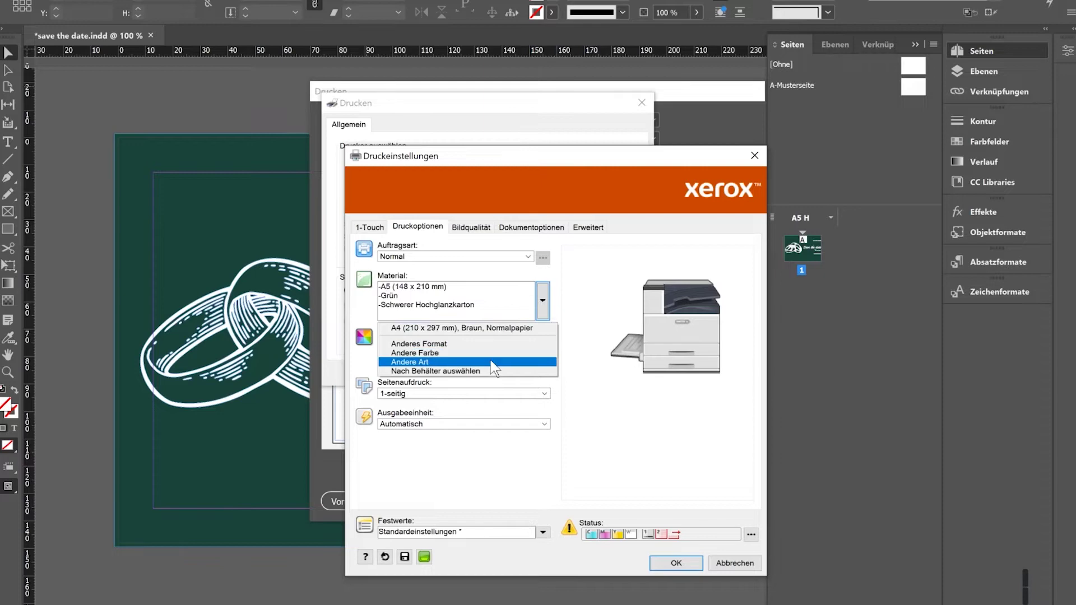
pyautogui.moveTo(491, 363)
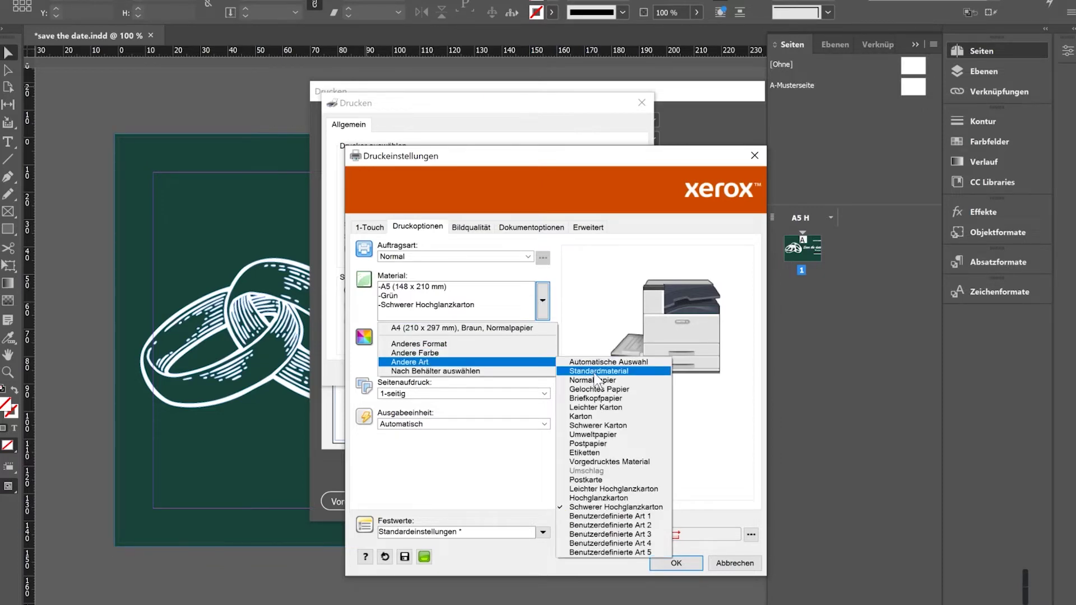
pyautogui.click(580, 416)
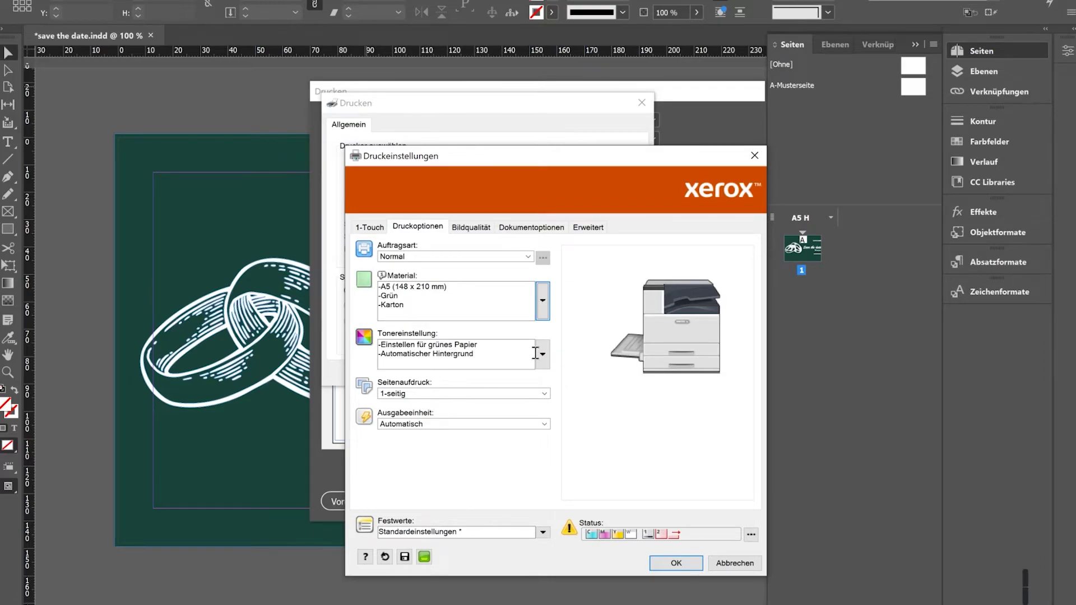
pyautogui.click(542, 354)
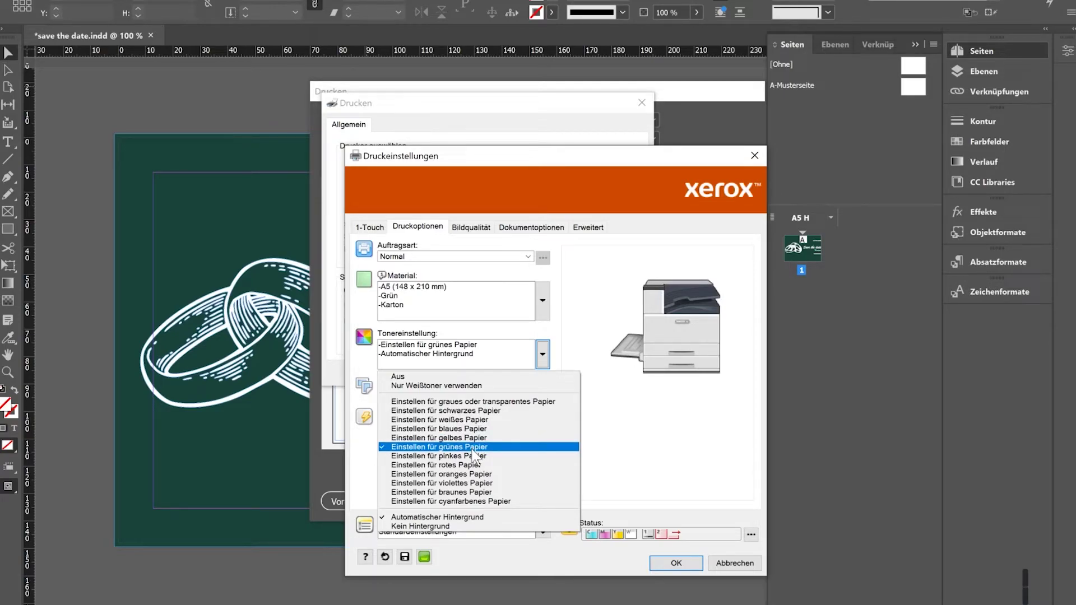
pyautogui.click(418, 447)
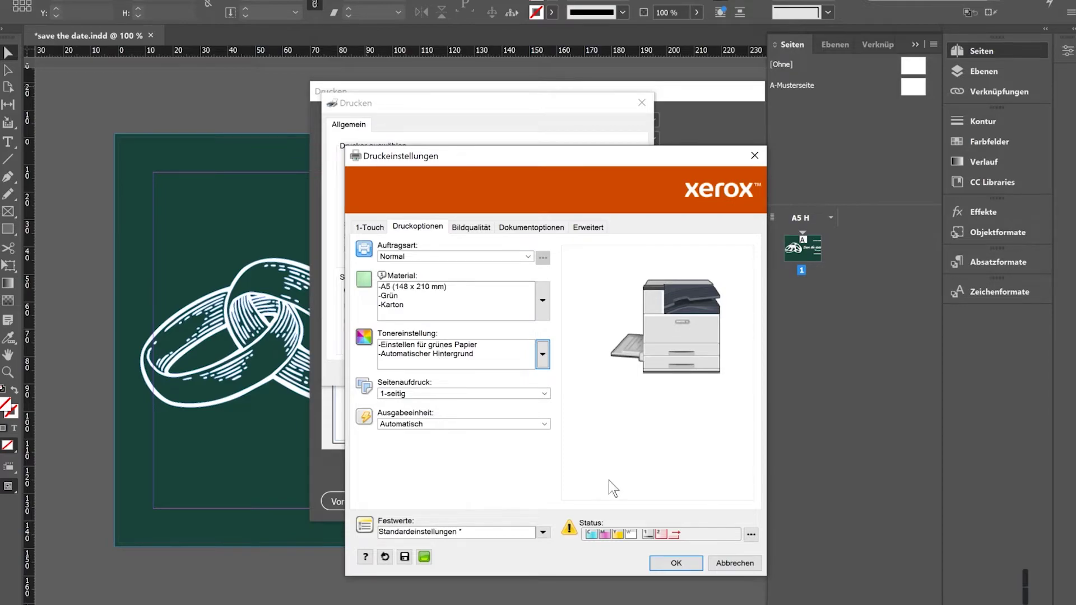
# Step: Accept the driver's print settings and print the card on the VersaLink C8000W PS printer
pyautogui.click(656, 563)
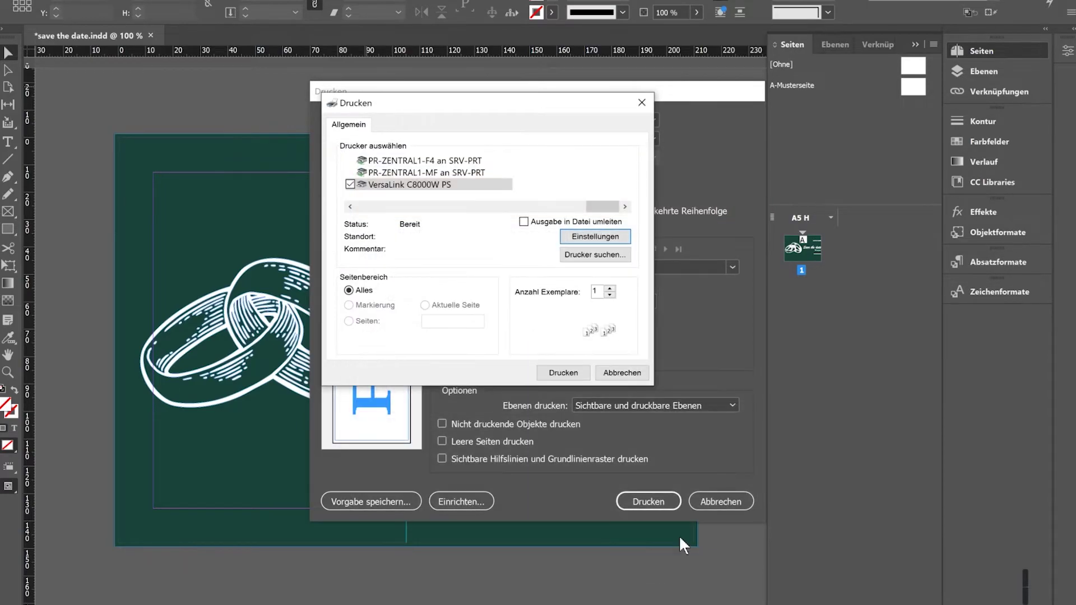
pyautogui.click(547, 374)
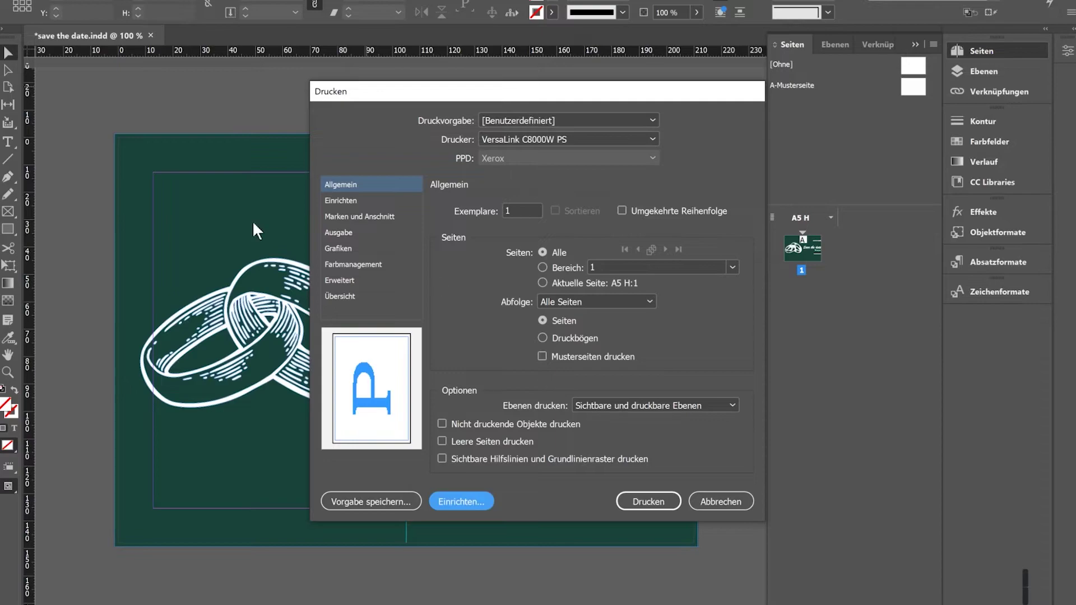
pyautogui.click(647, 502)
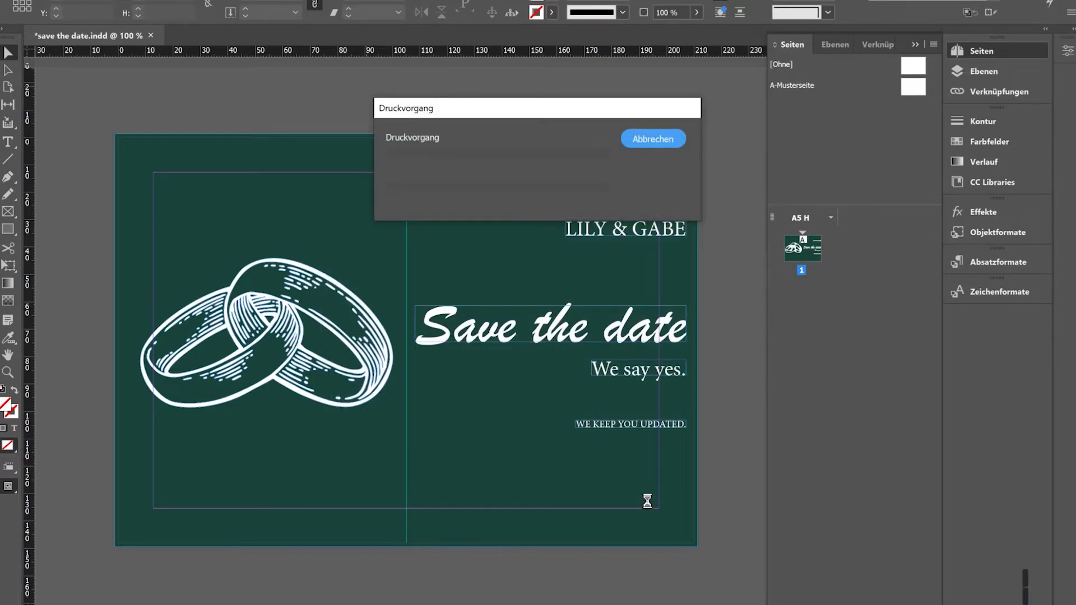